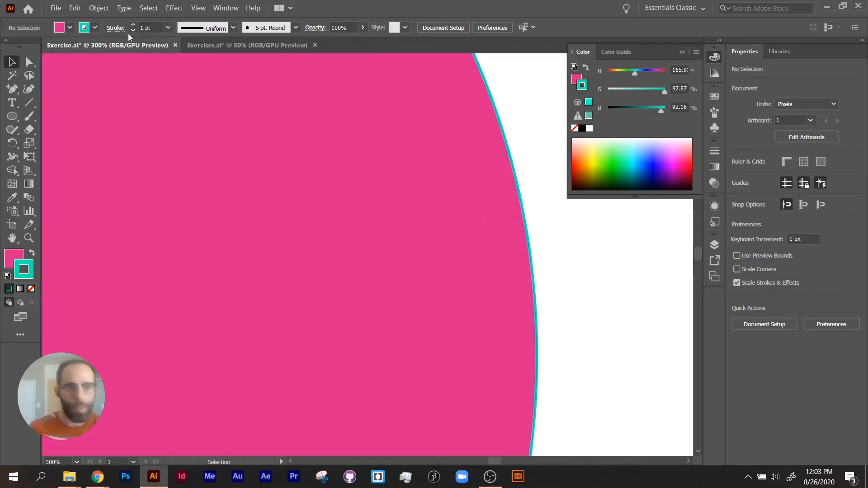
- Raise the default stroke weight to 11 pt with no object selected
key("super+plus")
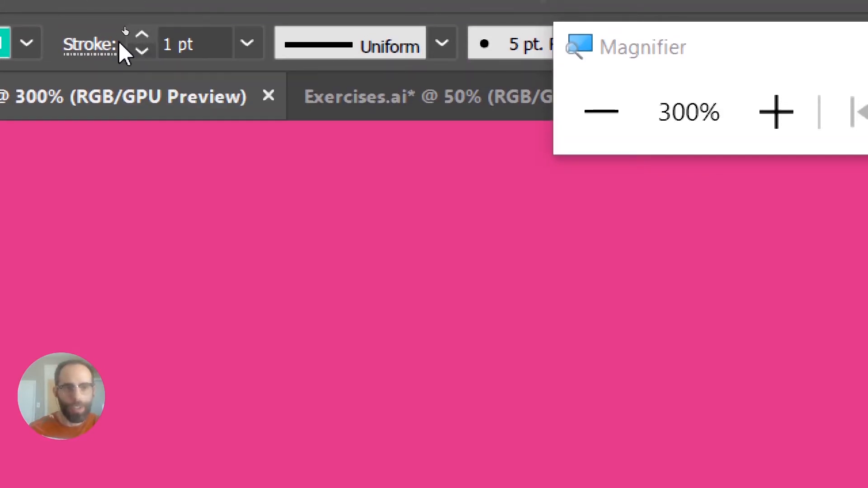
double_click(141, 34)
double_click(141, 35)
triple_click(141, 34)
triple_click(142, 34)
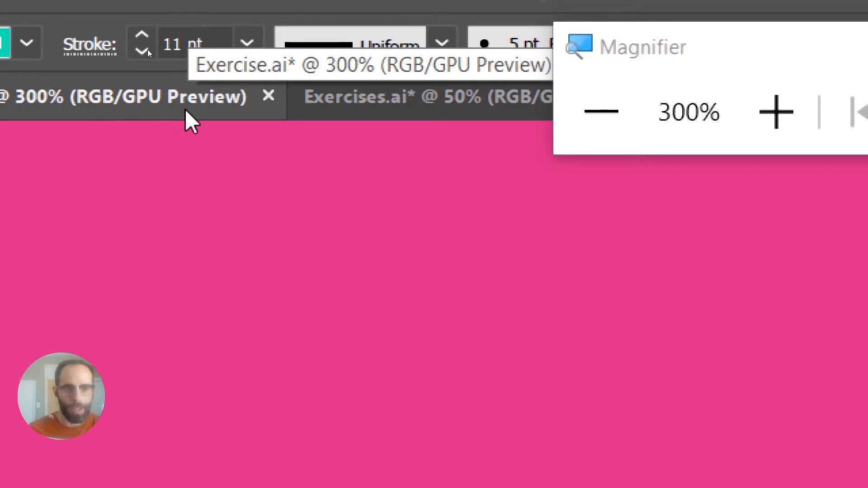
- Open the full stroke options and lower the default stroke weight to 0.25 pt
left_click(80, 47)
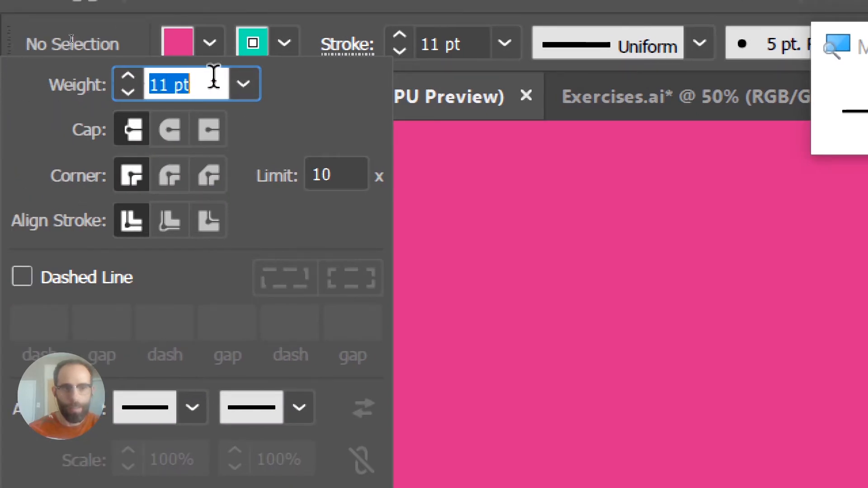
left_click(208, 82)
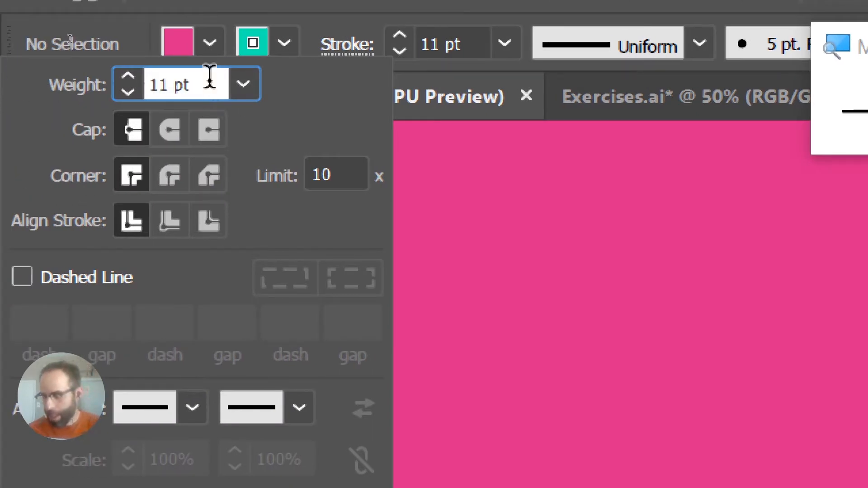
key("Down")
key("Down")
key("Down")
key("Down")
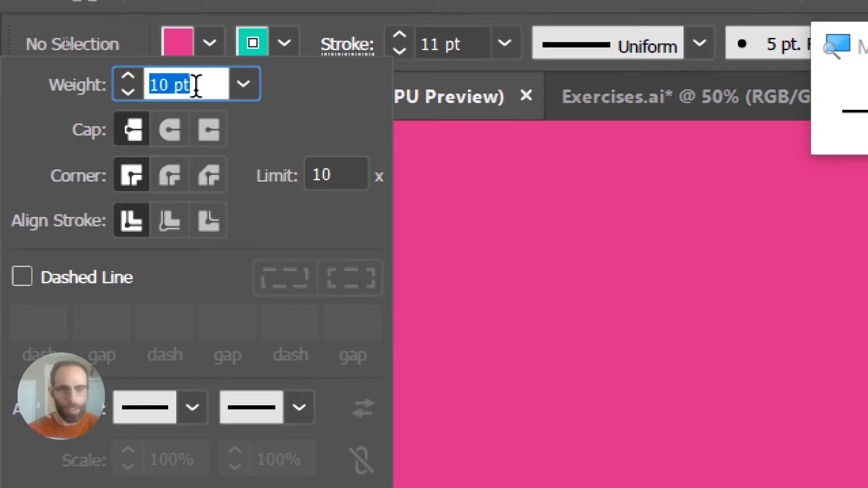
key("Down")
key("Down")
key("Down")
key("Down")
key("Down")
key("Down")
key("Down")
key("Down")
key("Down")
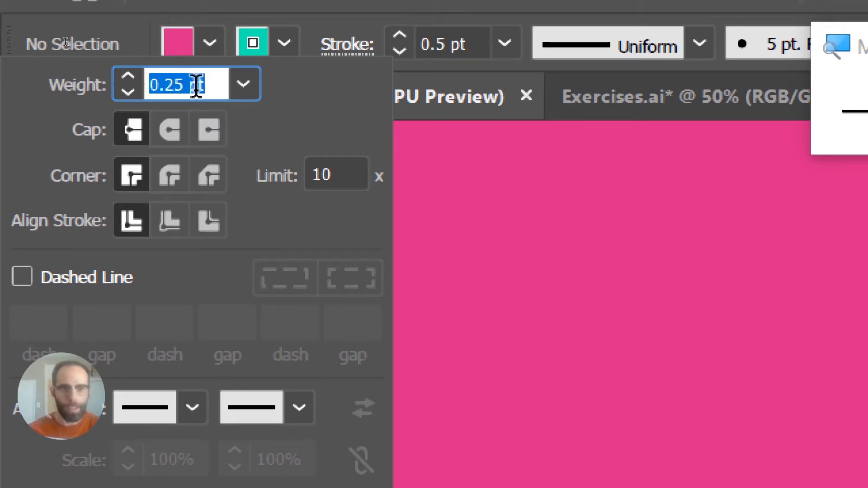
- Raise the default stroke weight to 24 pt, close the stroke options and exit the screen magnifier
key("Up")
key("Up")
key("Up")
key("Up")
key("Up")
key("Up")
key("Up")
key("Up")
key("Up")
key("Up")
key("Up")
key("Up")
key("Up")
key("Up")
key("Up")
key("Up")
key("Up")
key("Up")
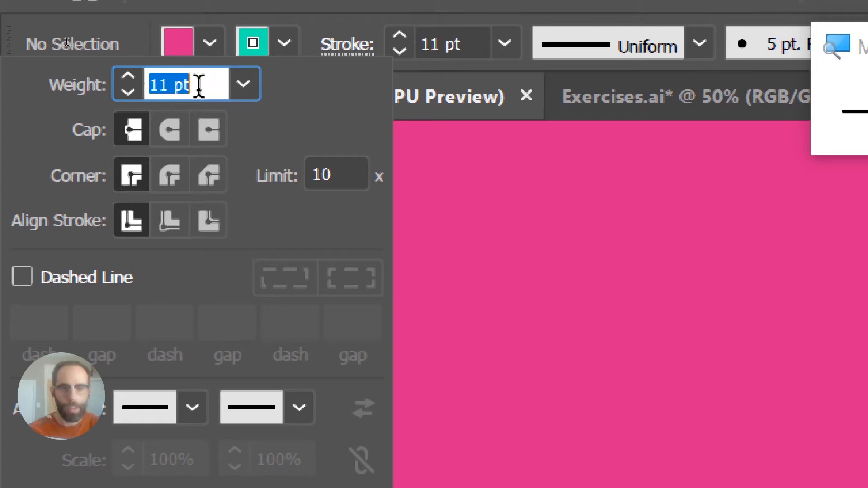
key("Up")
key("Up")
key("Up")
key("Up")
key("Up")
key("Up")
key("Up")
key("Up")
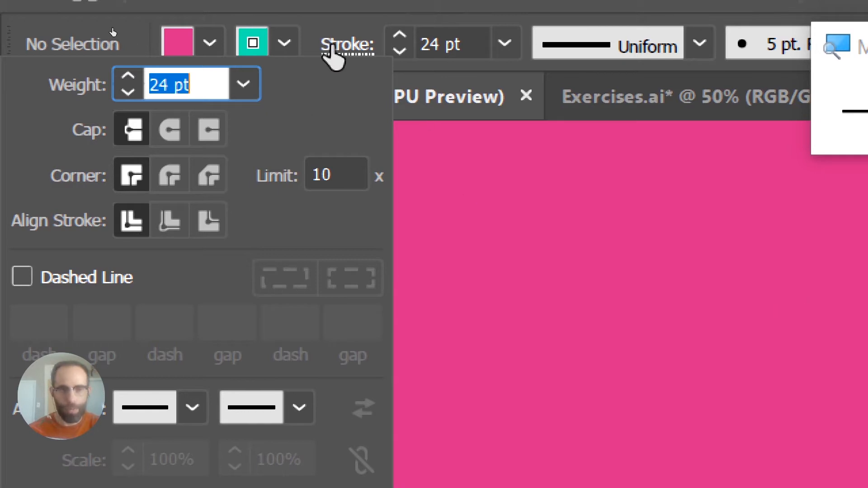
left_click(340, 65)
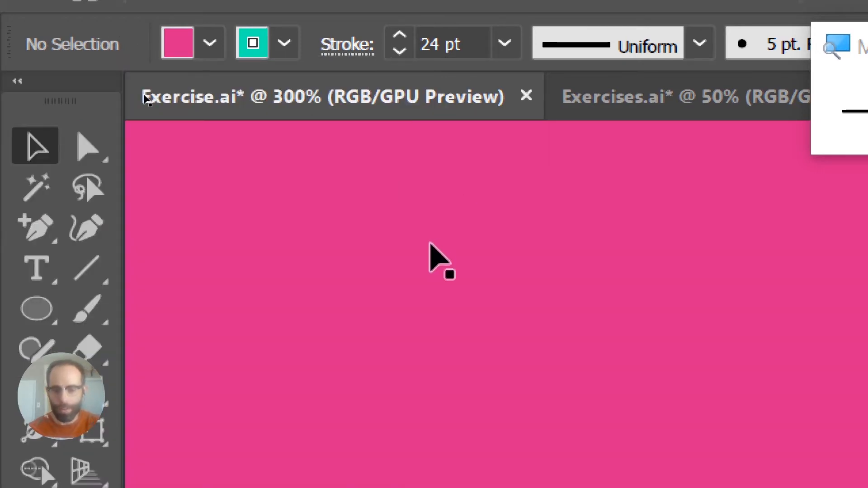
key("super+minus")
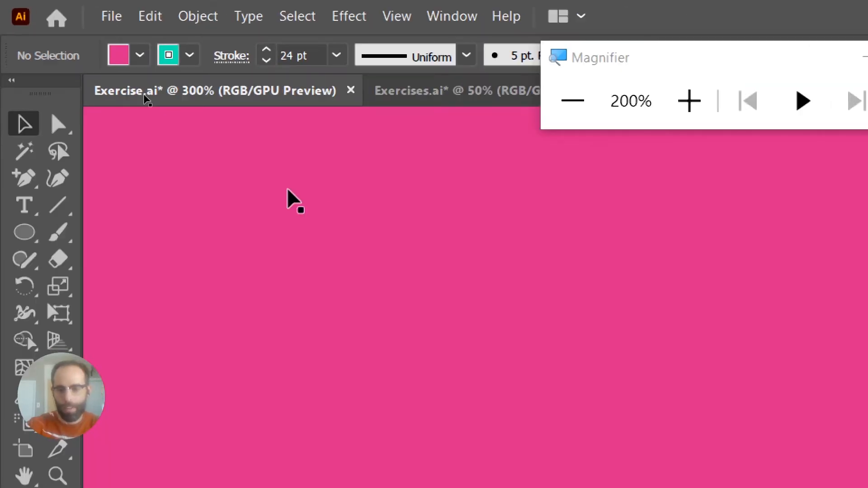
key("super+Escape")
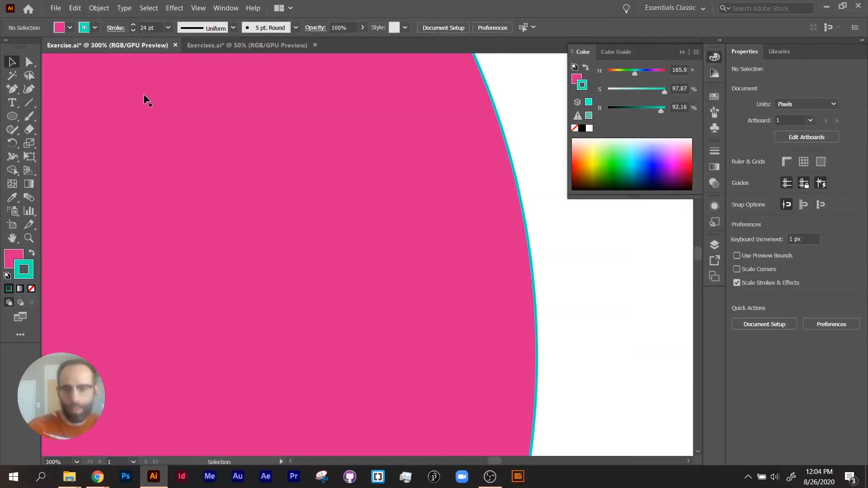
- Select the pink circle and show the complete set of stroke options for it
left_click(526, 227)
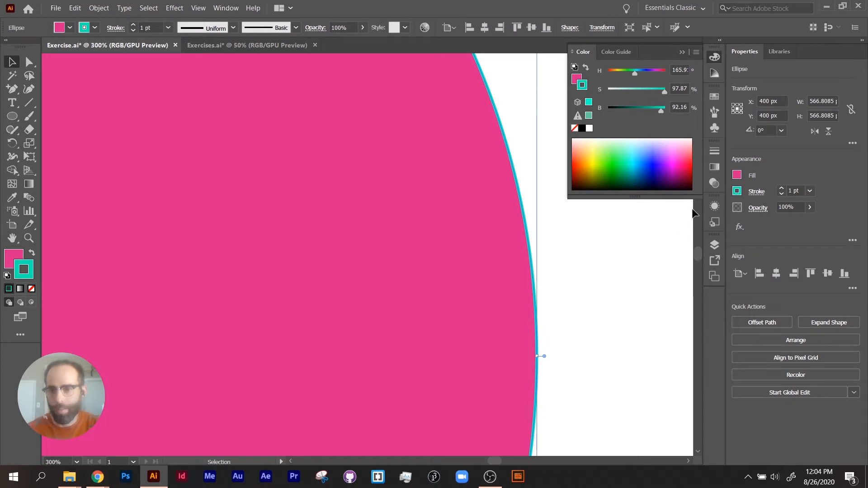
left_click(715, 152)
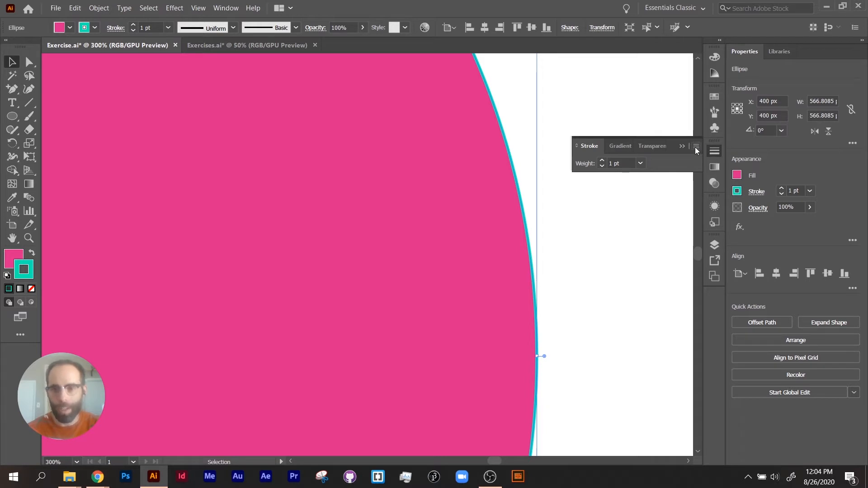
left_click(696, 147)
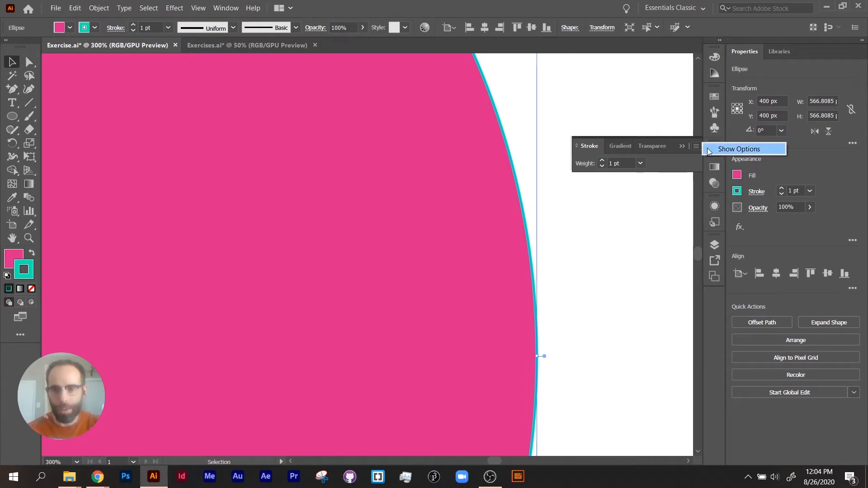
left_click(707, 147)
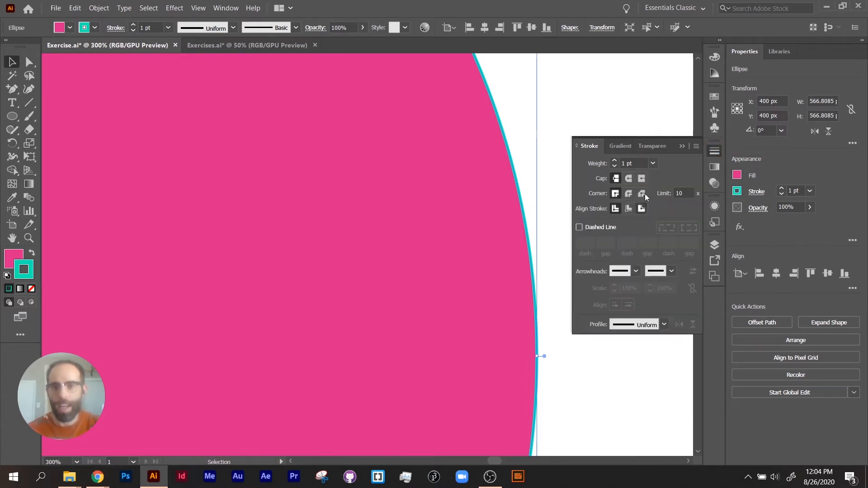
- Increase the circle's stroke weight to 15 pt
left_click(614, 160)
left_click(614, 160)
left_click(615, 161)
left_click(615, 160)
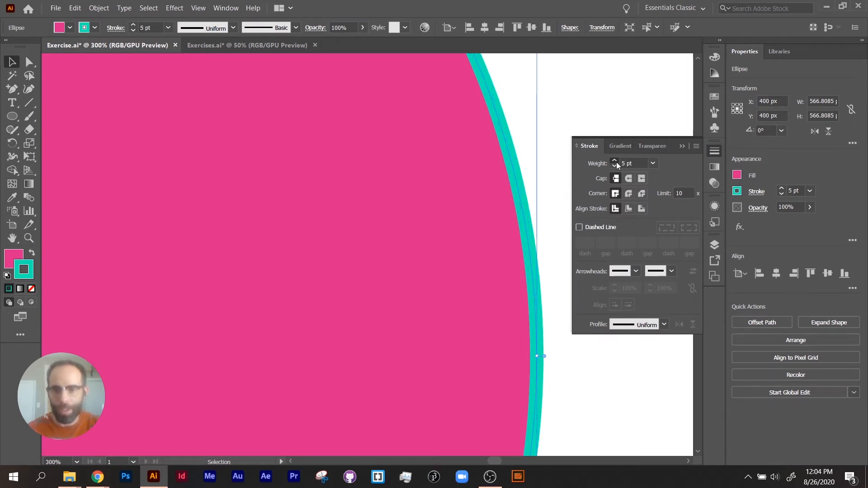
left_click(614, 160)
left_click(614, 160)
left_click(615, 160)
left_click(614, 160)
left_click(614, 160)
left_click(615, 160)
left_click(614, 160)
left_click(615, 160)
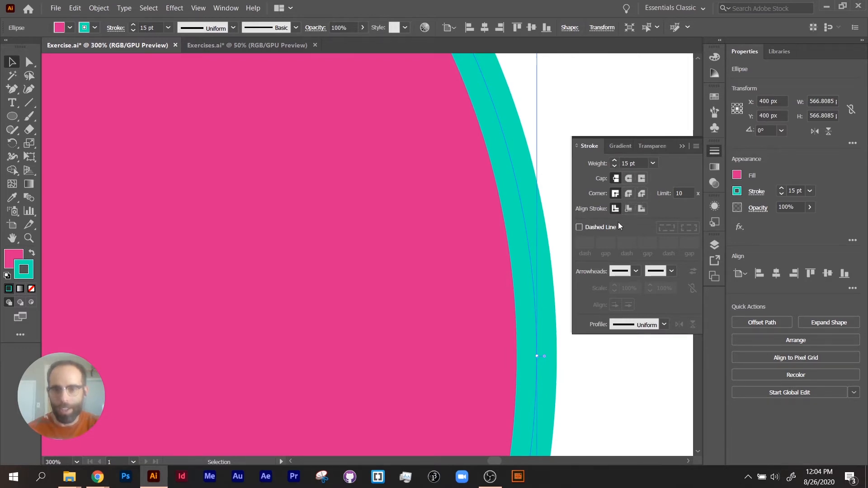
- Turn the circle's outline into a dashed line and deselect the circle
left_click(604, 228)
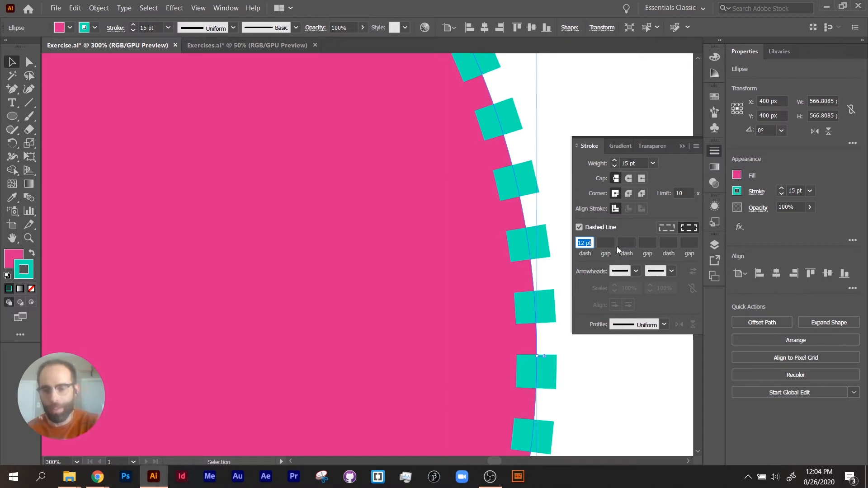
left_click(557, 237)
key("ctrl+minus")
key("ctrl+minus")
key("ctrl+minus")
key("ctrl+minus")
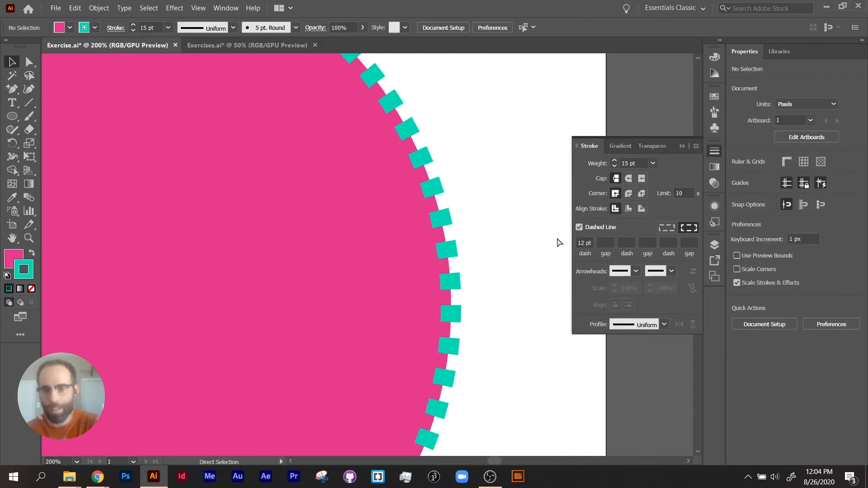
left_click_drag(442, 235, 469, 225)
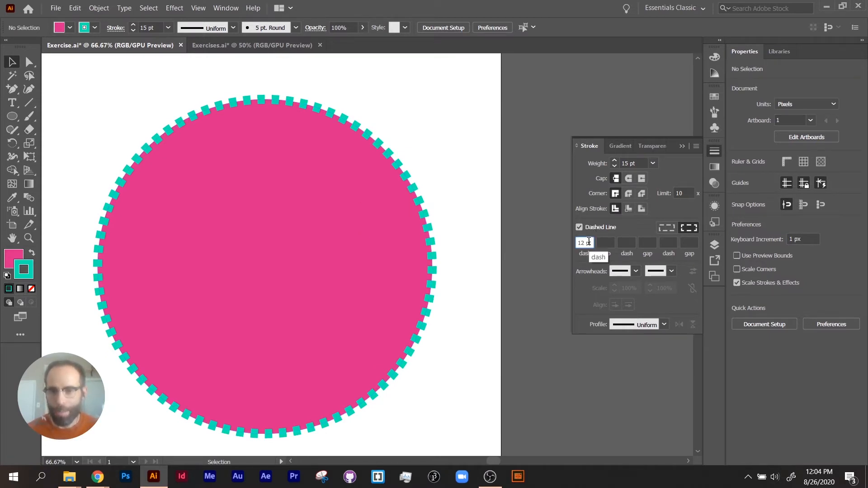
scroll(588, 242, "down", 1)
scroll(588, 241, "down", 2)
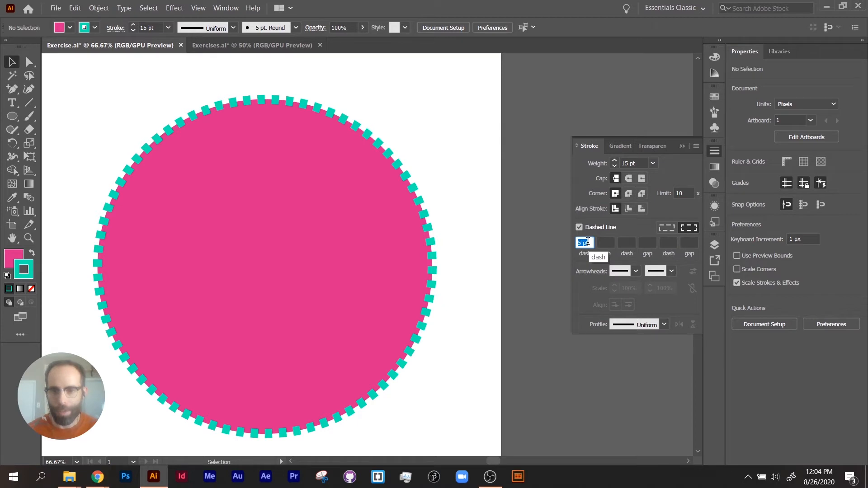
left_click(587, 242)
- Select the circle and try shorter and longer dashes on its outline, ending with a dash length of 17 pt
left_click(430, 259)
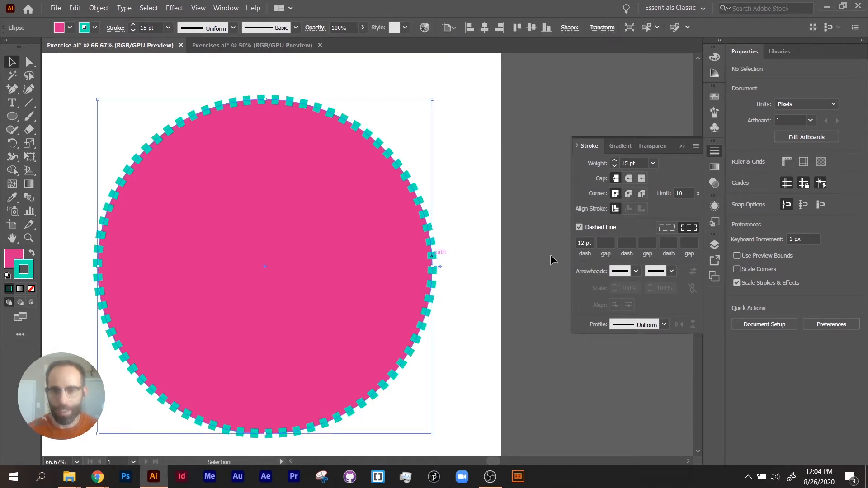
scroll(583, 243, "down", 12)
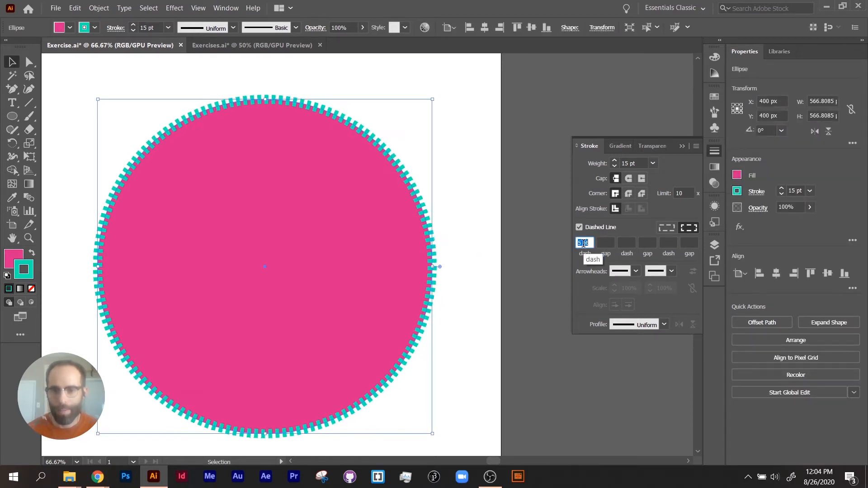
scroll(585, 242, "up", 2)
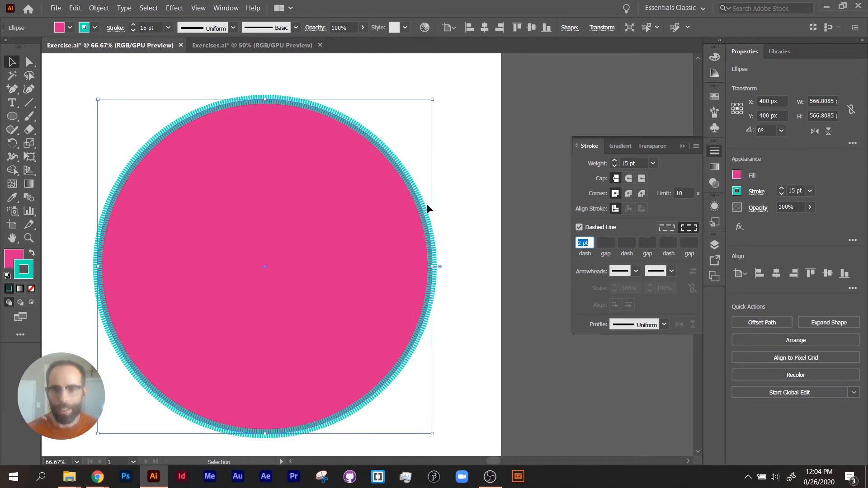
scroll(582, 243, "up", 6)
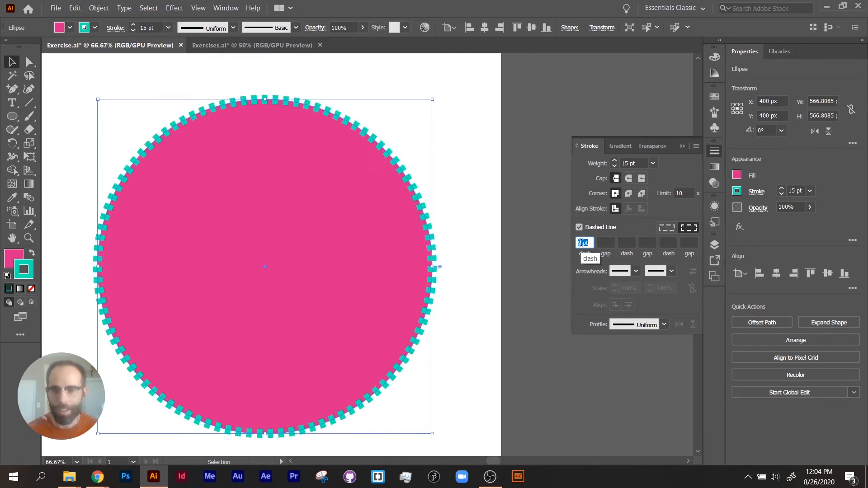
scroll(584, 242, "up", 9)
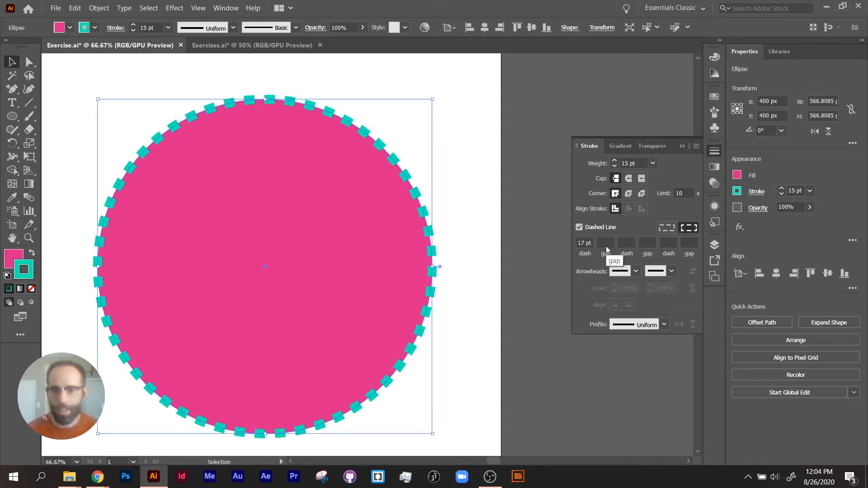
- Set the gap between the dashes of the circle's outline to 33 pt
left_click(606, 243)
scroll(605, 242, "up", 20)
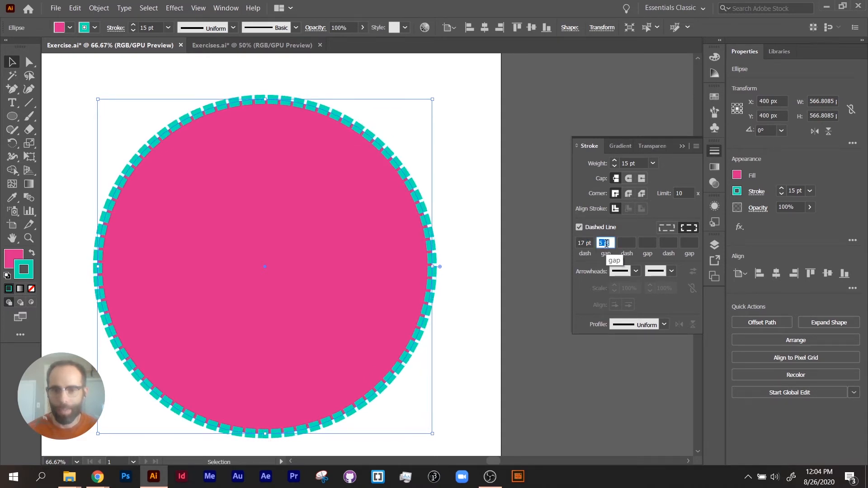
scroll(608, 239, "up", 10)
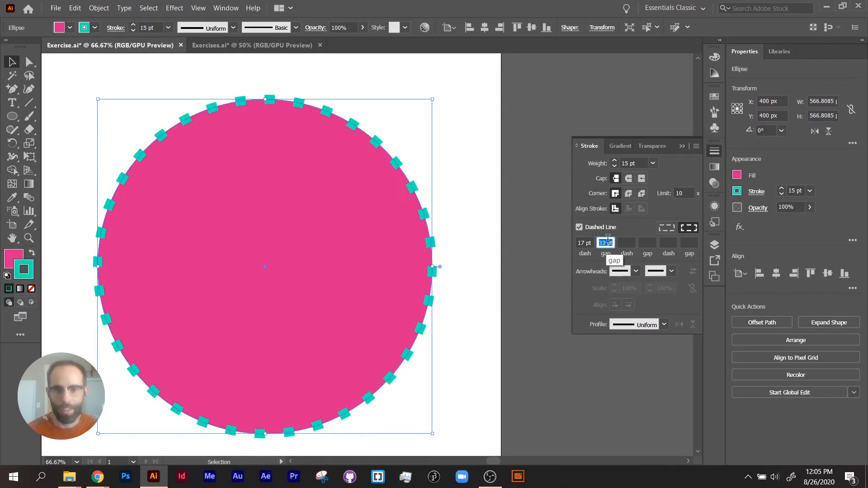
- Give the circle's dashes round caps, set the dash length to 27 pt and deselect the circle
left_click(628, 179)
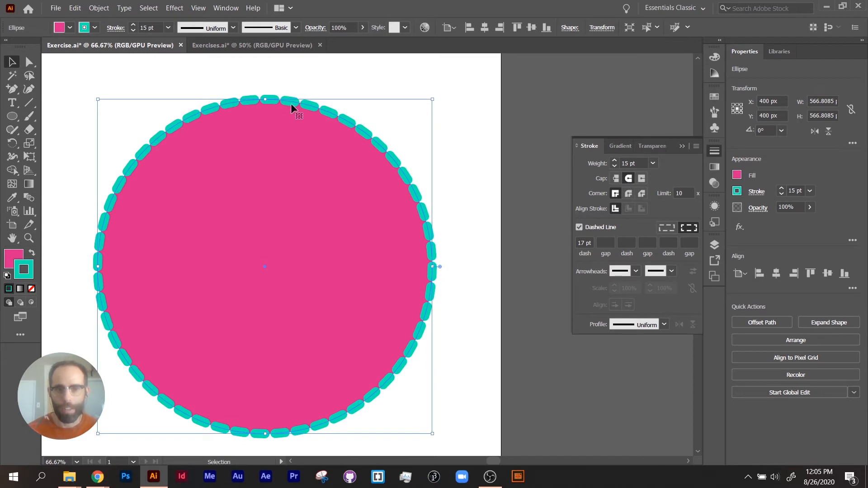
left_click(586, 242)
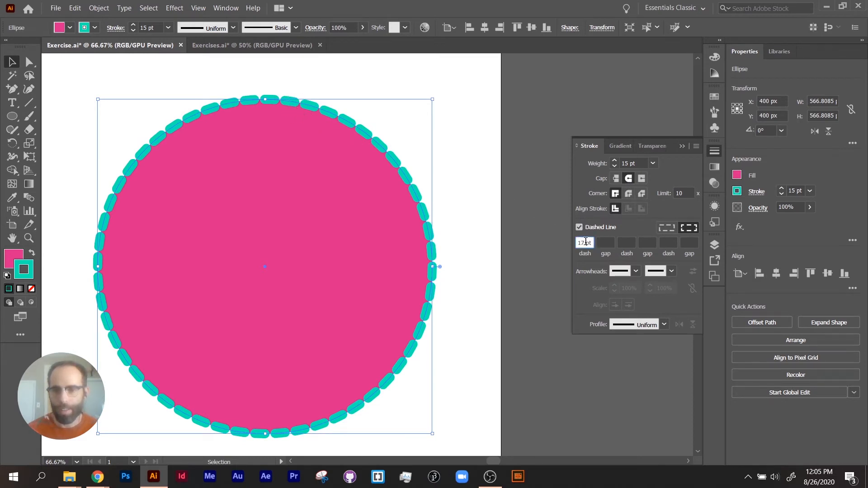
key("Down")
key("Down")
key("Down")
key("Down")
key("Down")
key("Down")
key("Up")
key("Up")
key("Up")
key("Up")
key("Up")
key("Up")
key("Up")
key("Up")
key("Up")
key("Up")
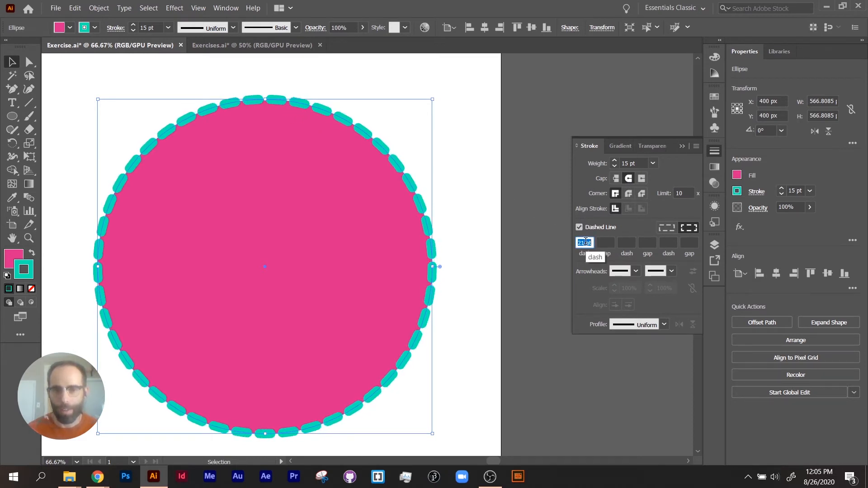
key("Up")
key("Up")
key("Up")
key("Up")
key("Up")
key("Up")
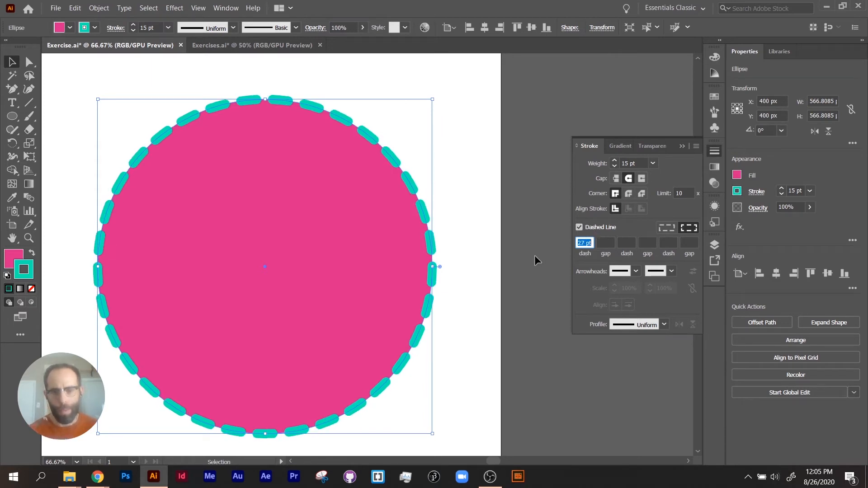
left_click(506, 269)
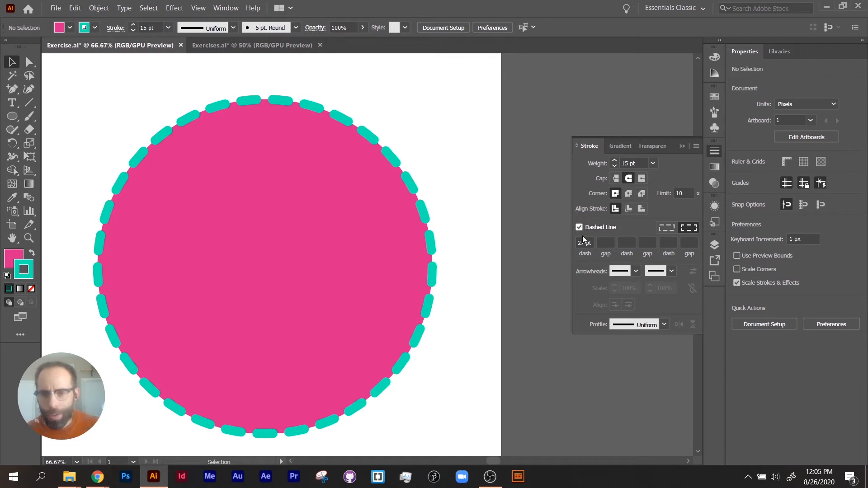
- Draw a rectangle about 313 by 162 px overlapping the circle's upper-right edge
left_click(12, 116)
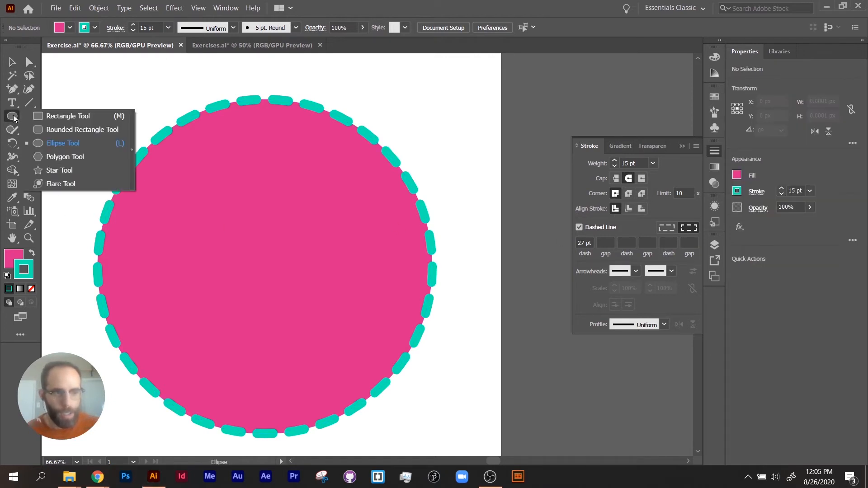
left_click(67, 116)
left_click_drag(295, 77, 479, 174)
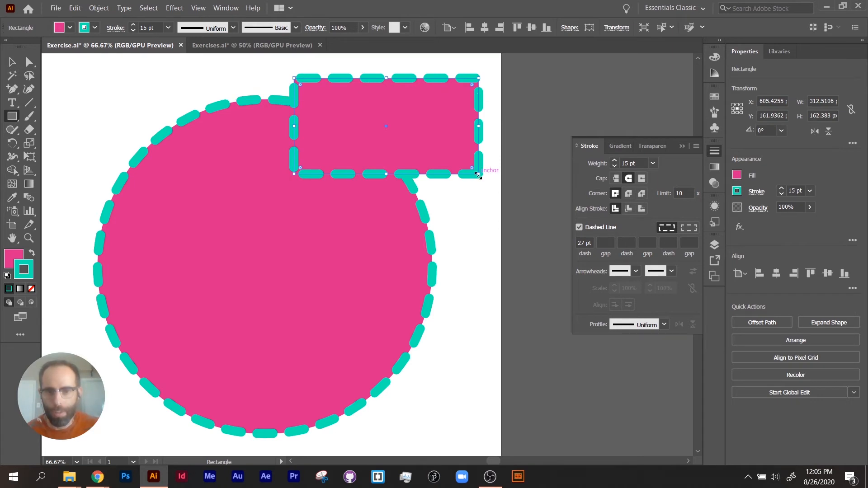
- Move the circle down and to the left until it is clear of the rectangle
left_click(12, 62)
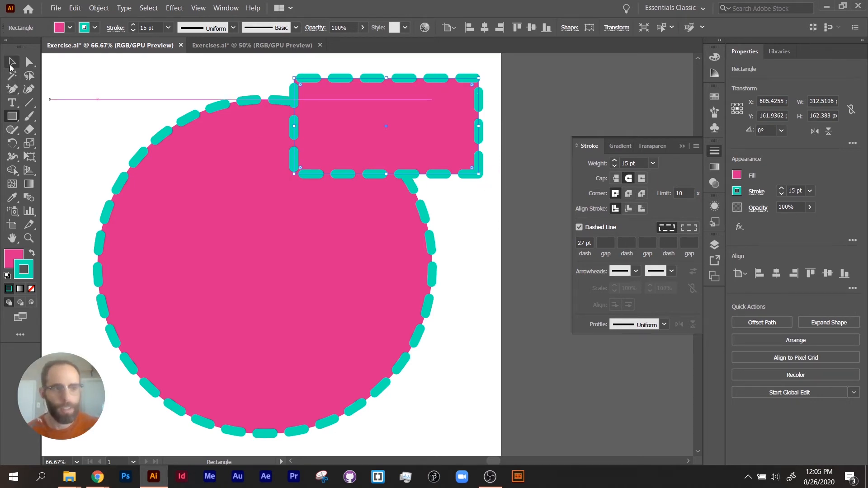
left_click(108, 74)
left_click_drag(291, 116, 233, 219)
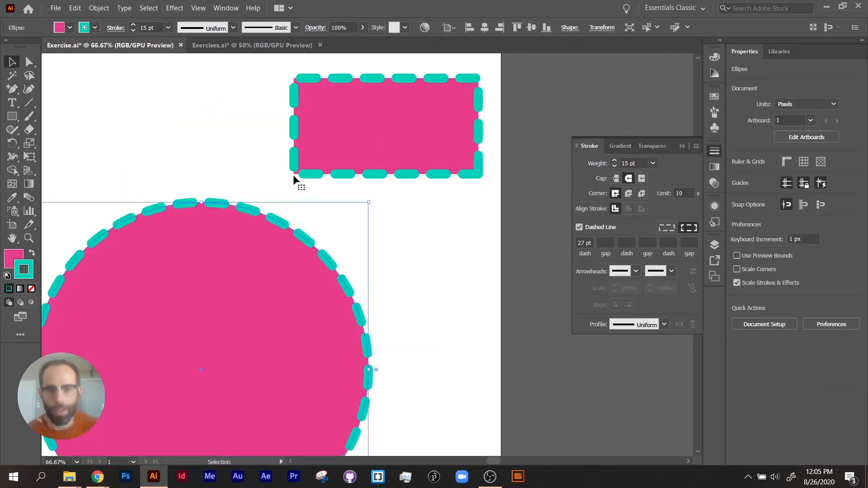
- Turn off the rectangle's dashed line and compare round and miter joins at its corners, ending with the round join
left_click(579, 227)
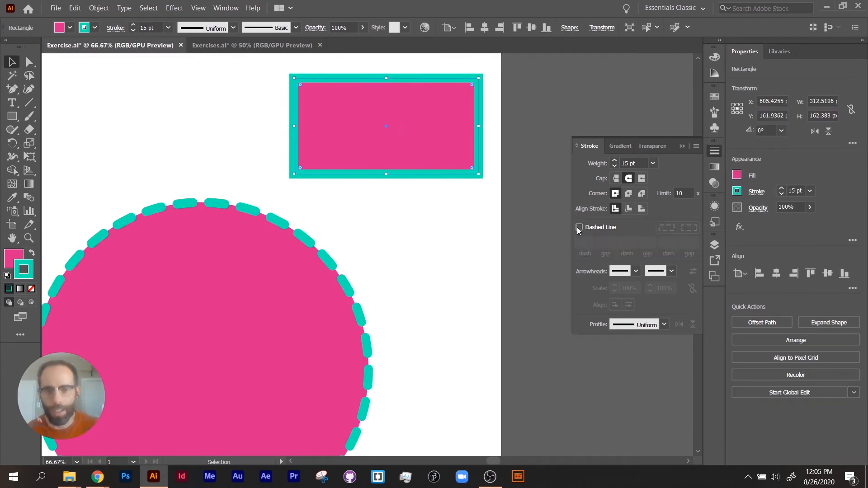
left_click(629, 193)
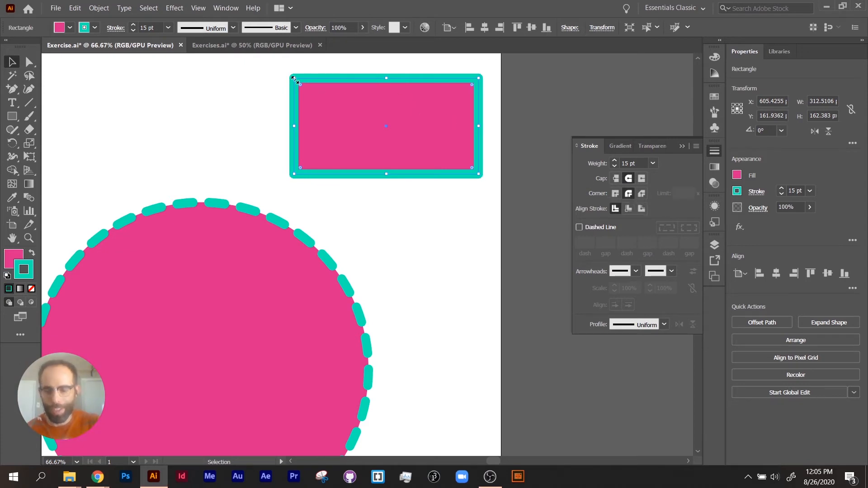
key("ctrl+equal")
key("ctrl+equal")
key("ctrl+equal")
left_click_drag(428, 181, 305, 180)
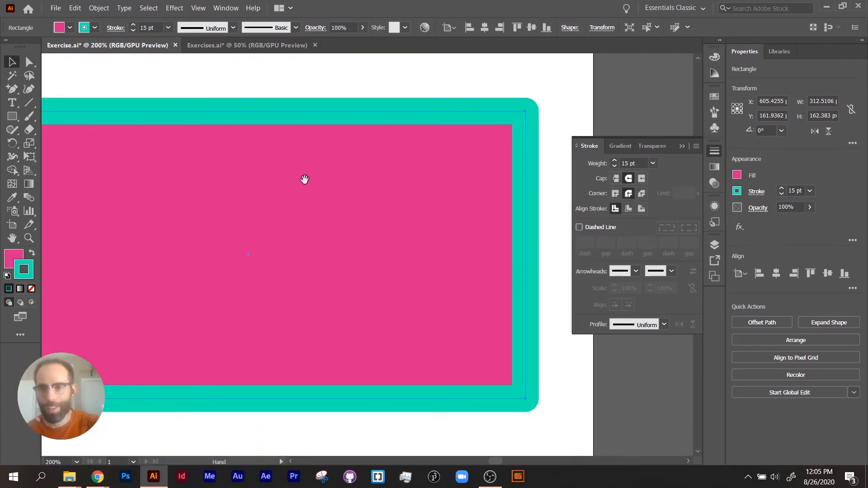
left_click(615, 195)
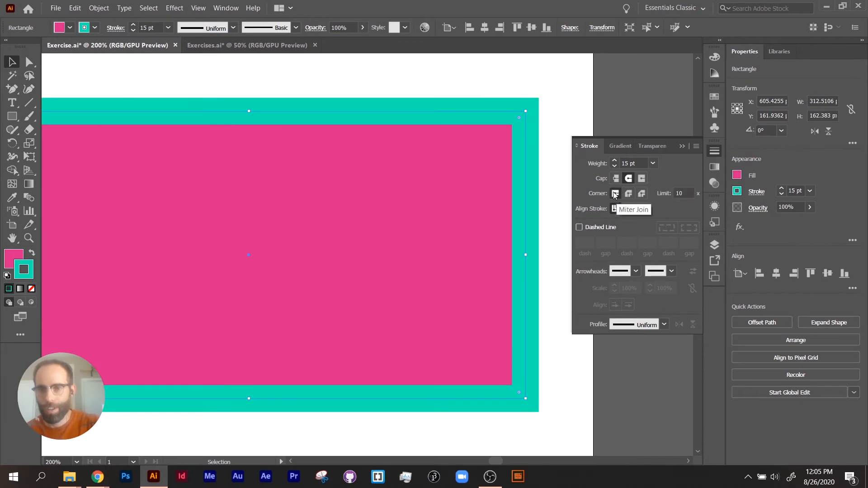
left_click(630, 195)
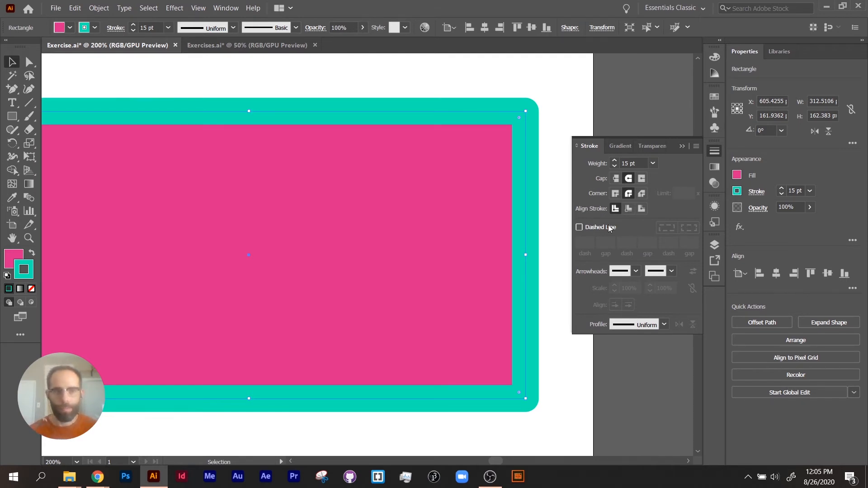
- Draw a horizontal line about 221 px long just above the rectangle and deselect it
left_click(32, 104)
left_click_drag(135, 77, 525, 77)
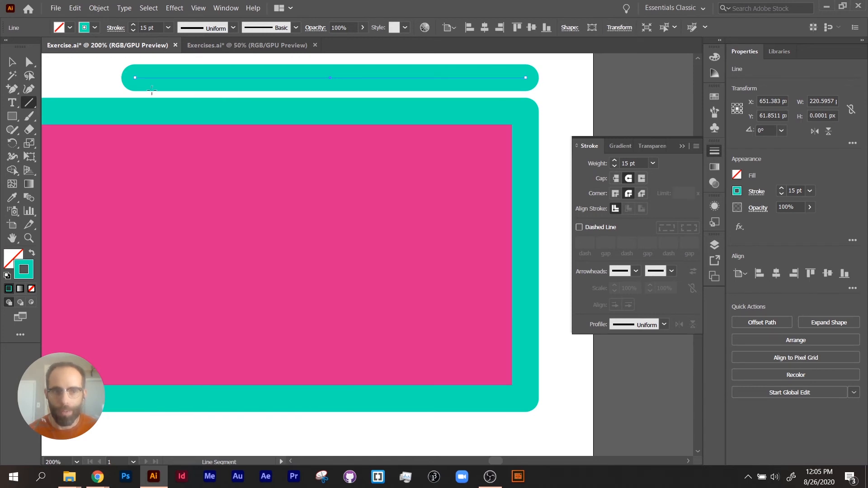
key("v")
key("ctrl+shift+a")
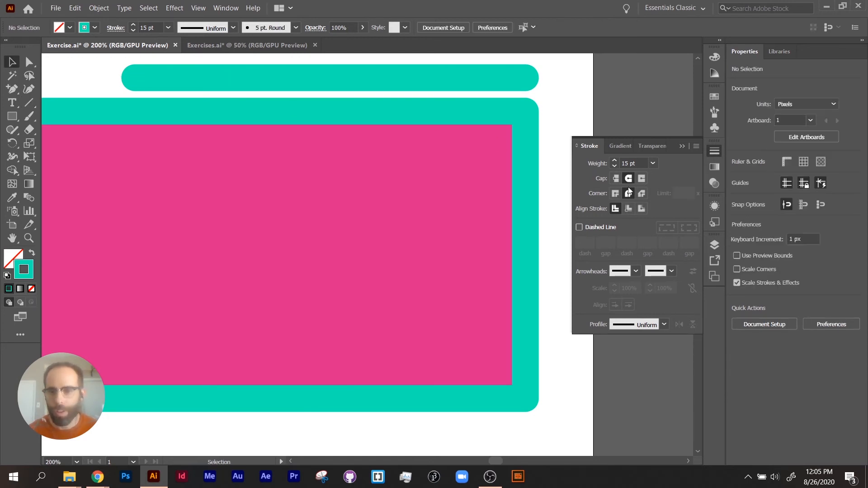
- Give the horizontal line above the rectangle a butt cap and deselect it
left_click(477, 86)
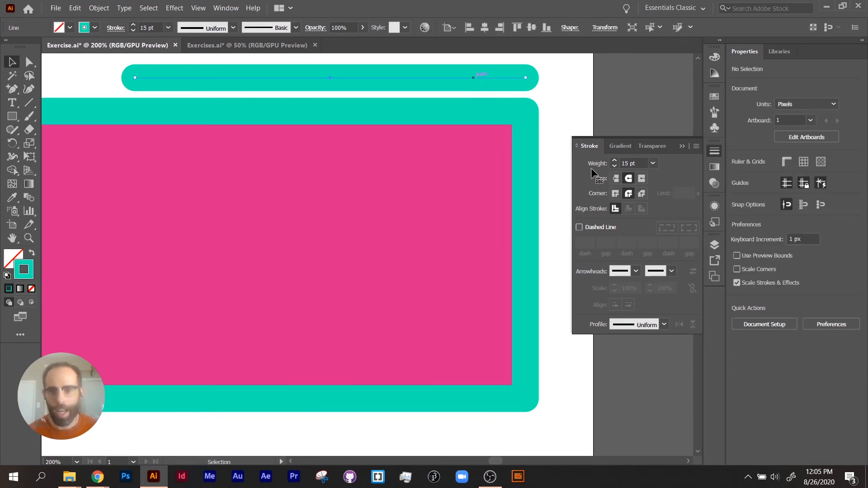
left_click(613, 180)
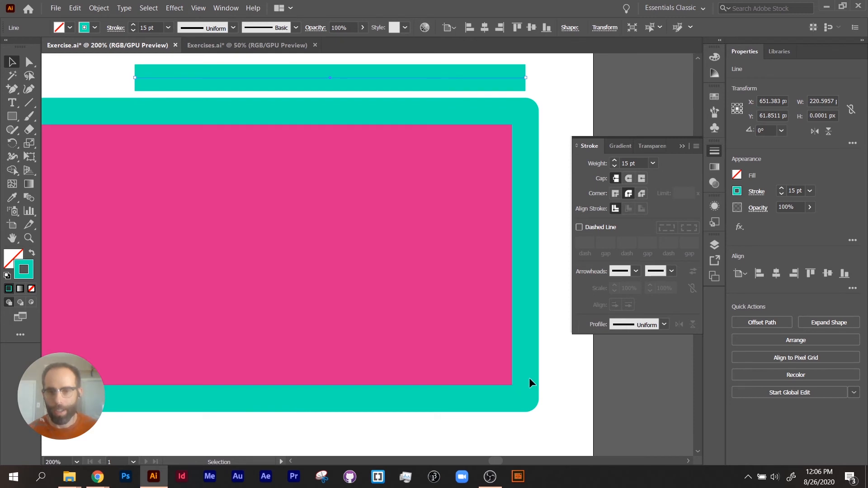
left_click(627, 370)
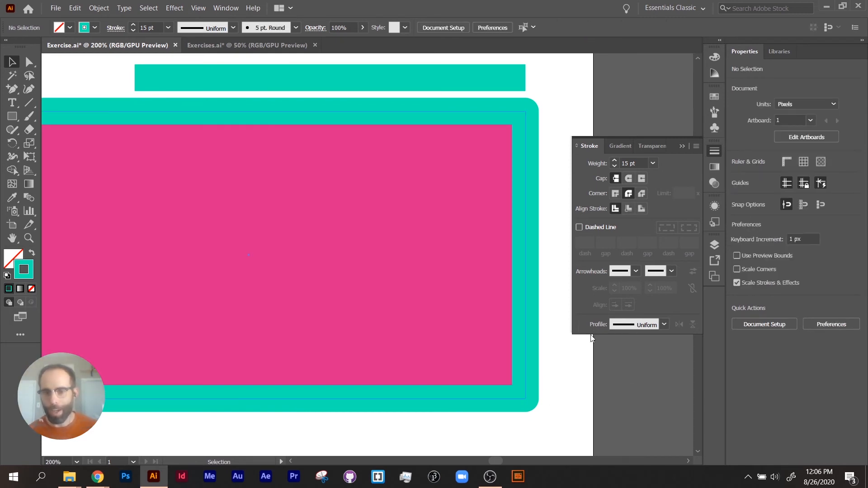
- Apply Width Profile 1 to the rectangle's stroke and deselect the rectangle
left_click(524, 343)
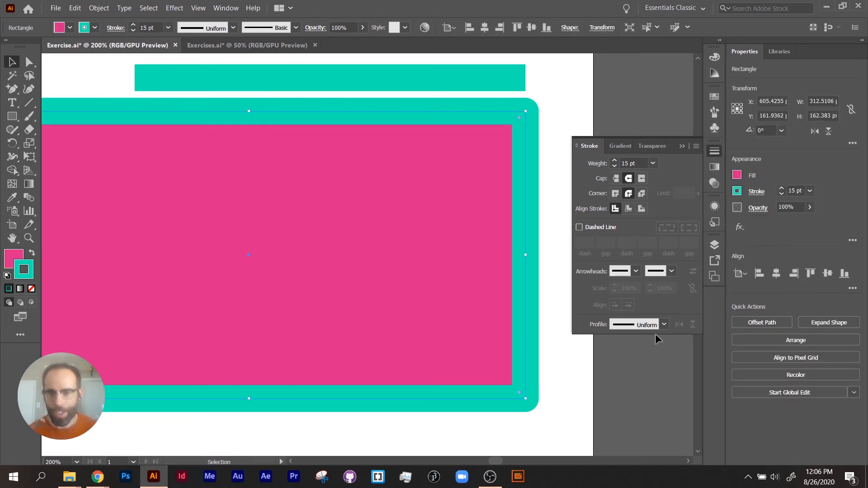
left_click(665, 324)
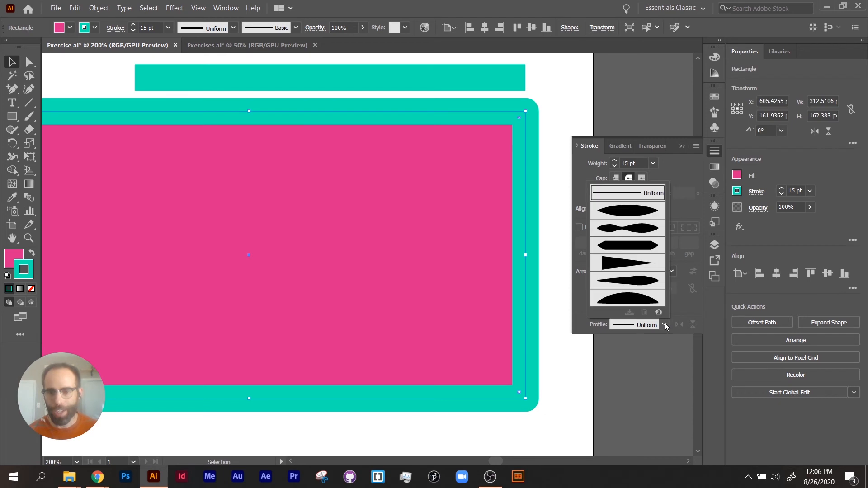
left_click(639, 211)
left_click(548, 339)
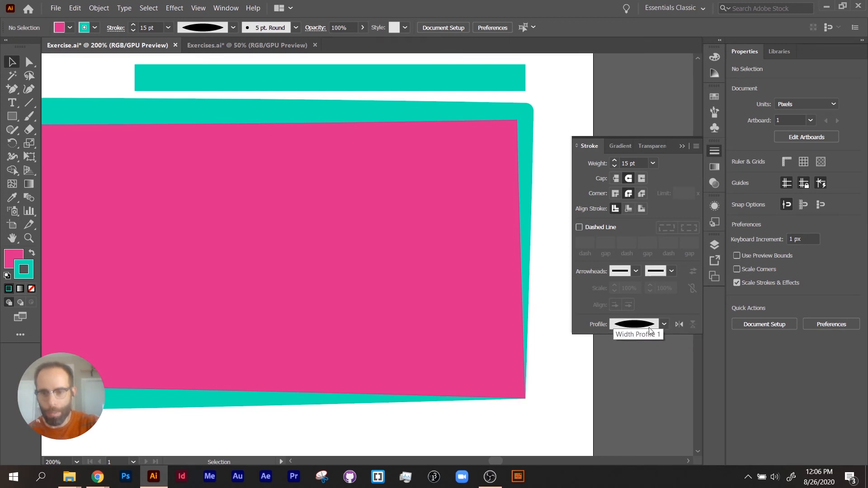
- Move the horizontal line straight down below the rectangle, apply Width Profile 6 to its stroke and deselect it
key("ctrl+minus")
key("ctrl+minus")
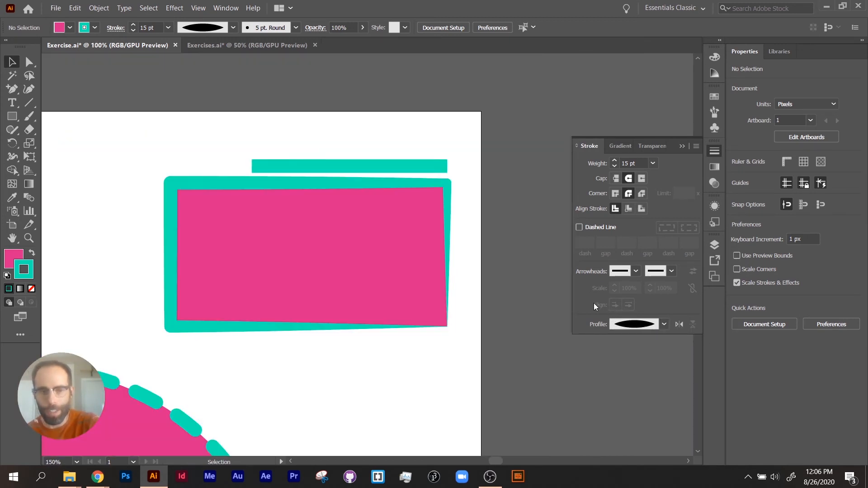
left_click(415, 165)
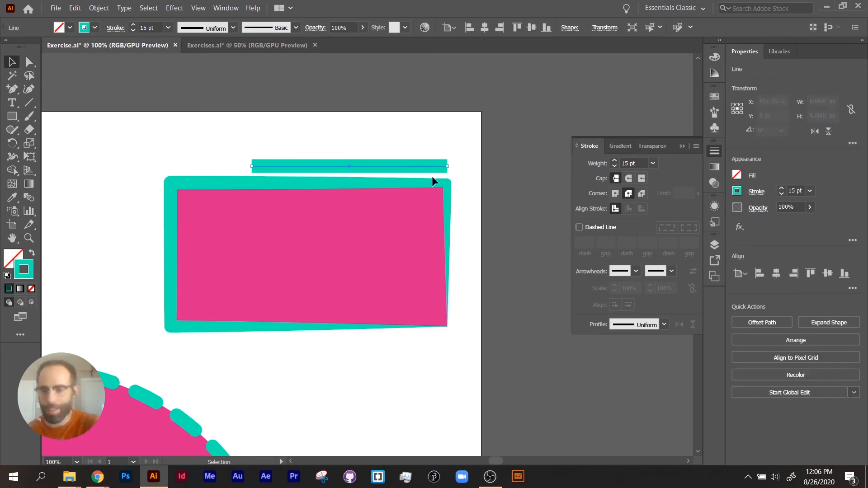
left_click_drag(430, 163, 430, 388)
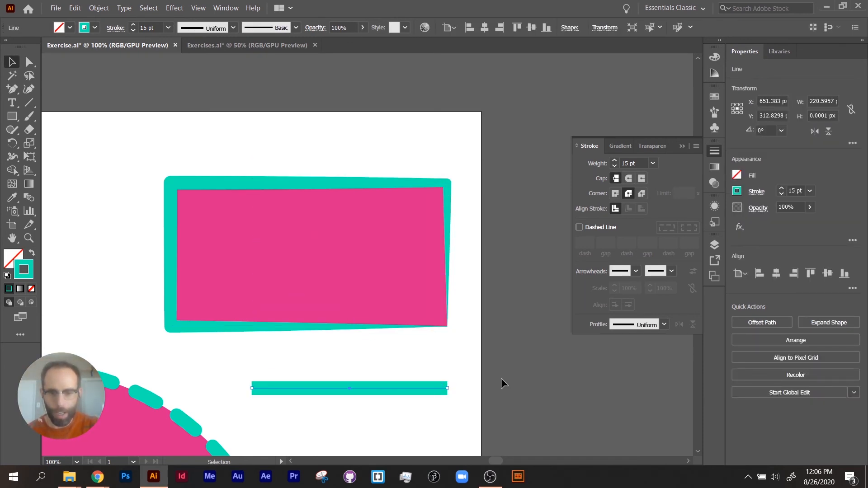
left_click(659, 324)
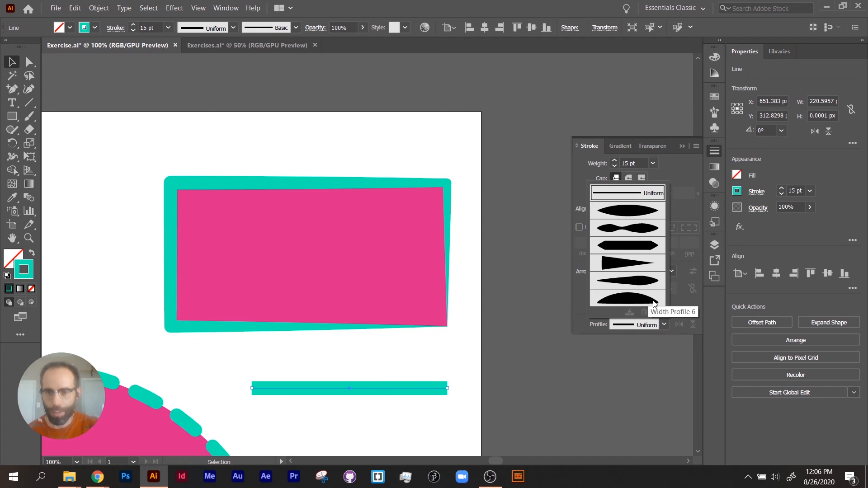
left_click(654, 304)
left_click(548, 397)
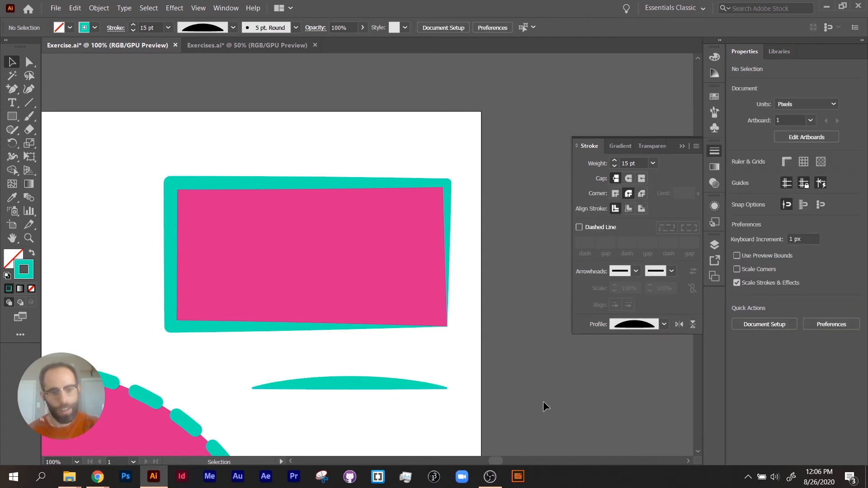
- Shorten the arched line from its right end to about 147 px and place a copy above and to its right
left_click(406, 387)
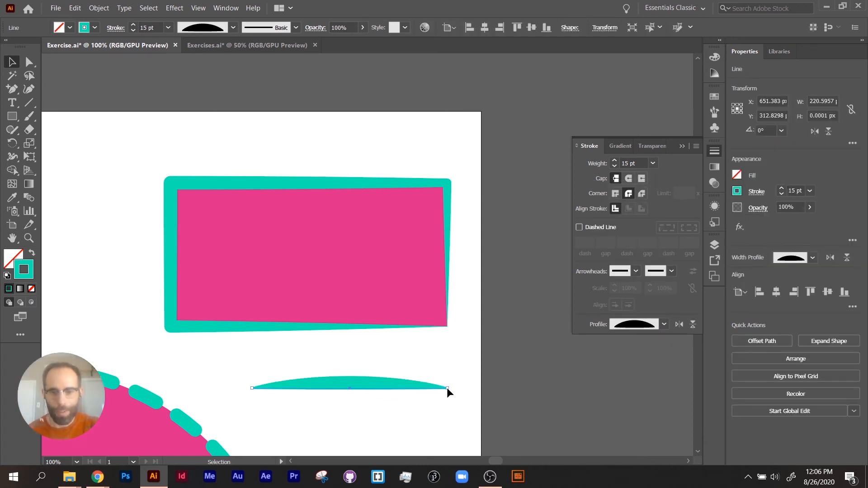
left_click_drag(447, 387, 382, 387)
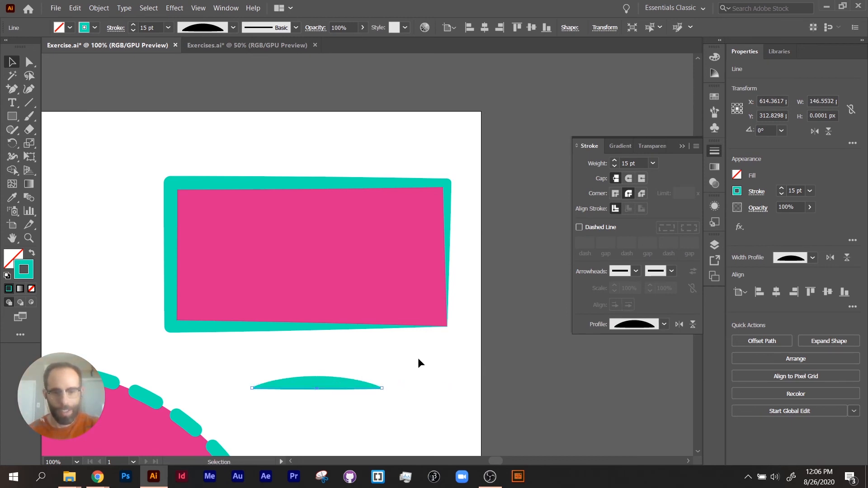
left_click_drag(345, 387, 415, 353)
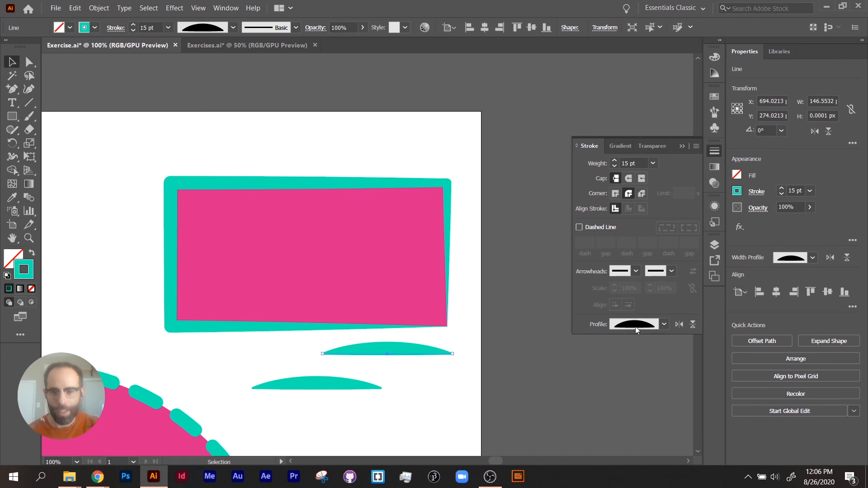
- Apply Width Profile 5 to the copied line's stroke and deselect it
left_click(663, 325)
left_click(648, 281)
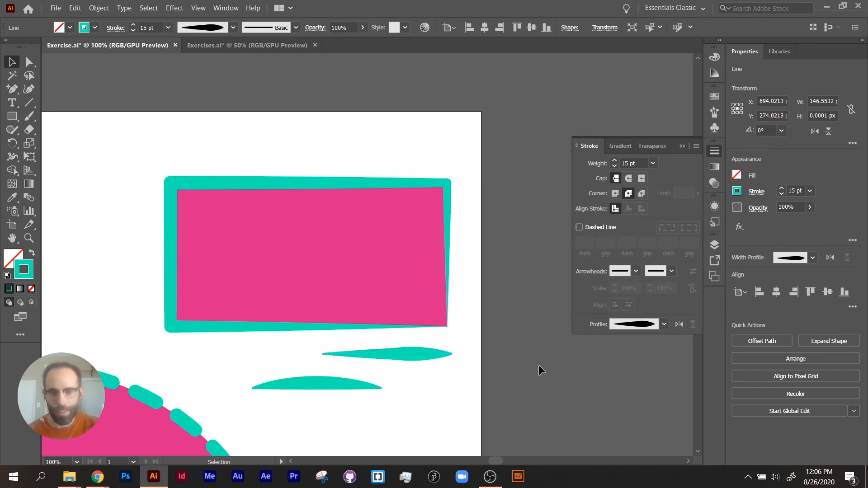
left_click(549, 406)
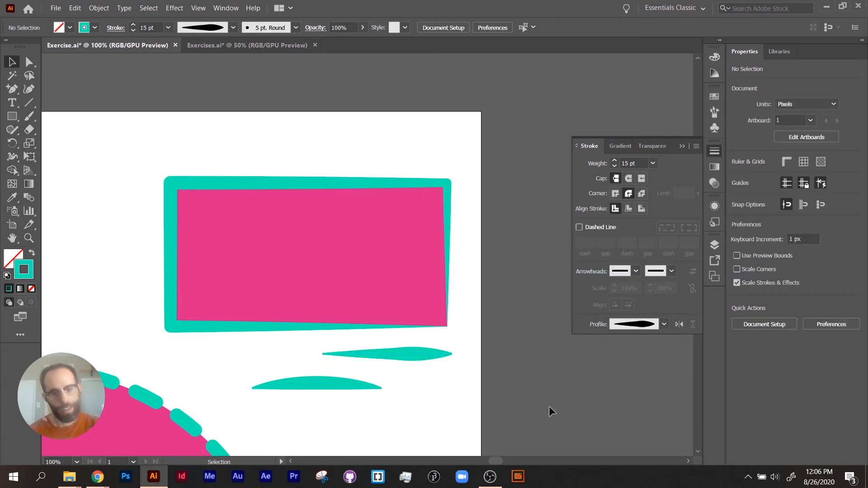
- Apply Width Profile 2 to the stroke of the copied line just below the rectangle and deselect it
left_click(665, 324)
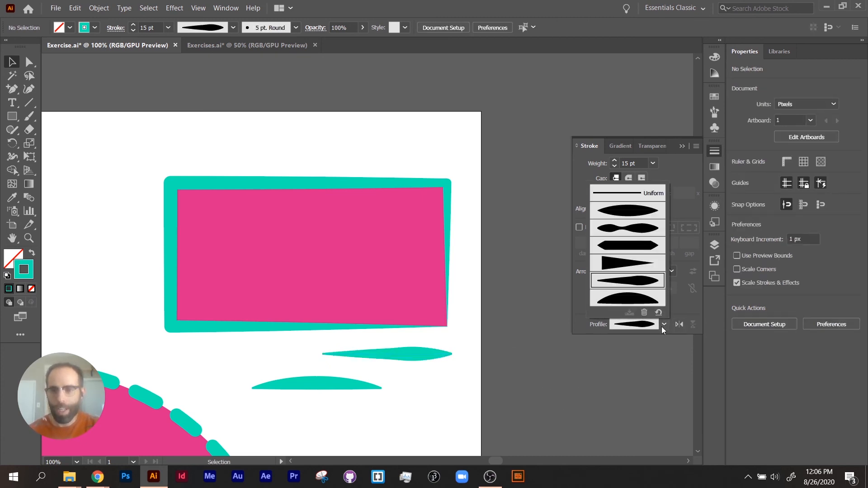
left_click(631, 230)
left_click(446, 354)
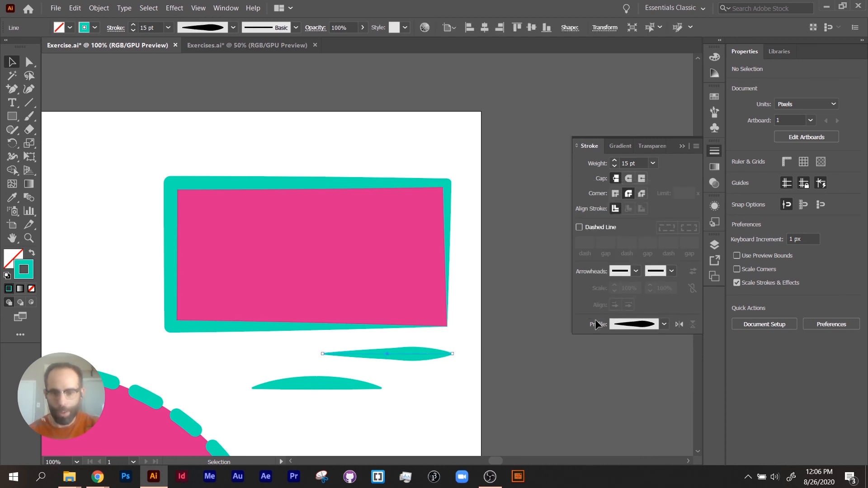
left_click(664, 324)
left_click(648, 224)
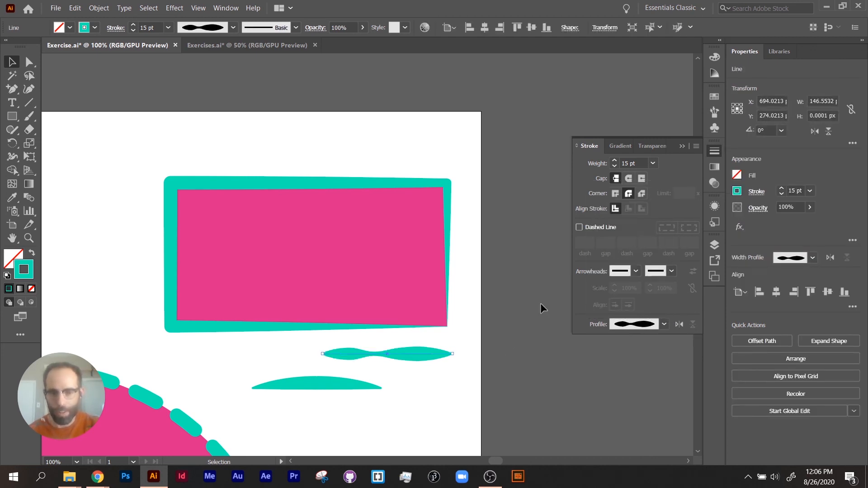
left_click(522, 338)
- Apply Width Profile 2 to the circle's dashed outline and deselect the circle
scroll(268, 330, "down", 3)
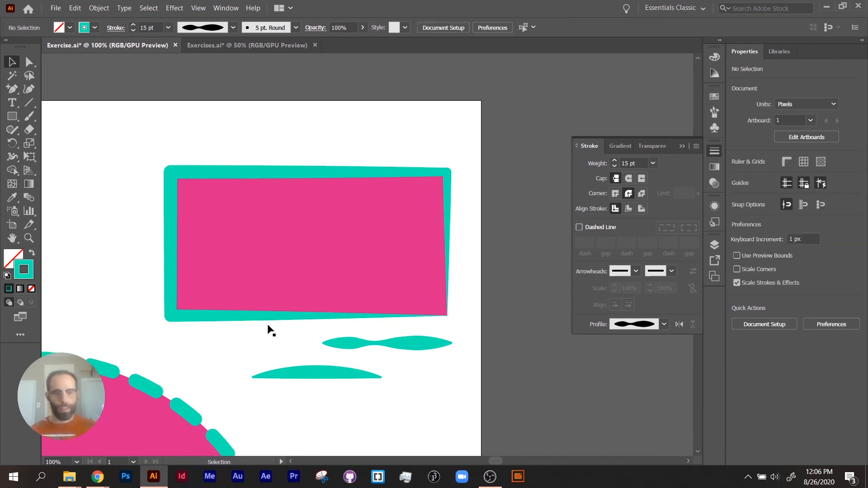
left_click(177, 362)
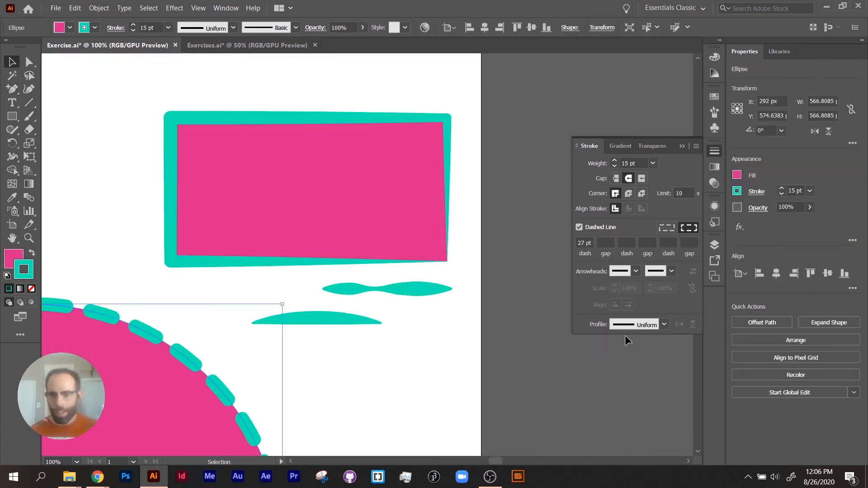
left_click(664, 325)
left_click(638, 223)
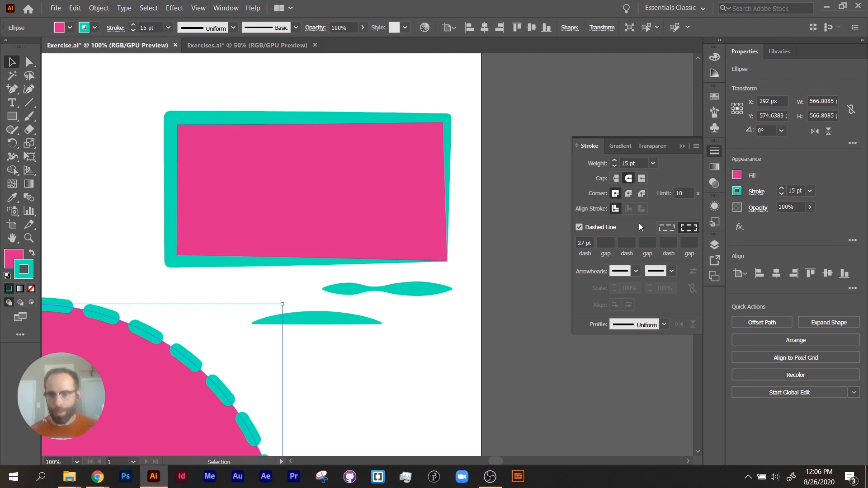
left_click(443, 369)
- Move the circle off the artboard's upper-left corner, then back down to about X 166, Y 425 px, overlapping the artboard's left edge
key("ctrl+minus")
key("ctrl+minus")
key("ctrl+minus")
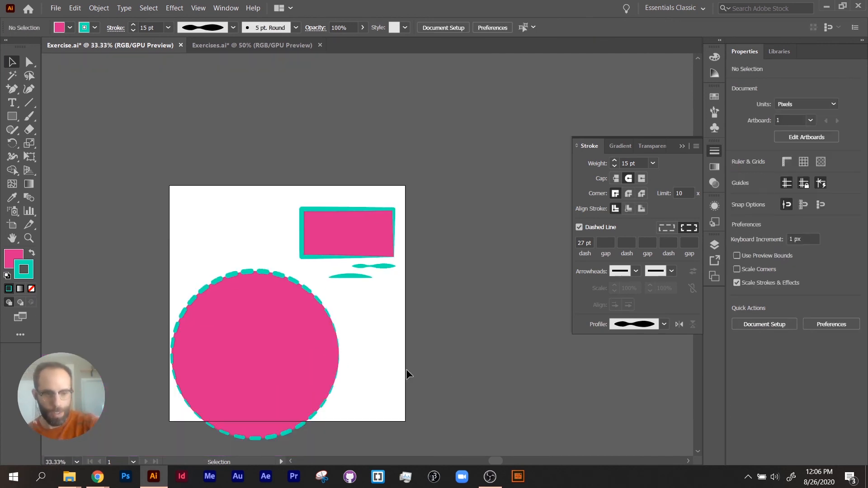
left_click_drag(281, 305, 207, 177)
left_click(385, 174)
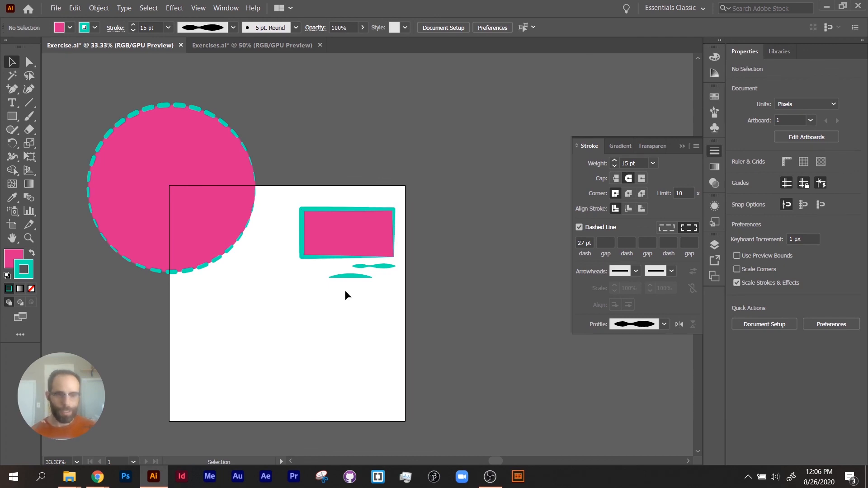
left_click_drag(238, 203, 252, 348)
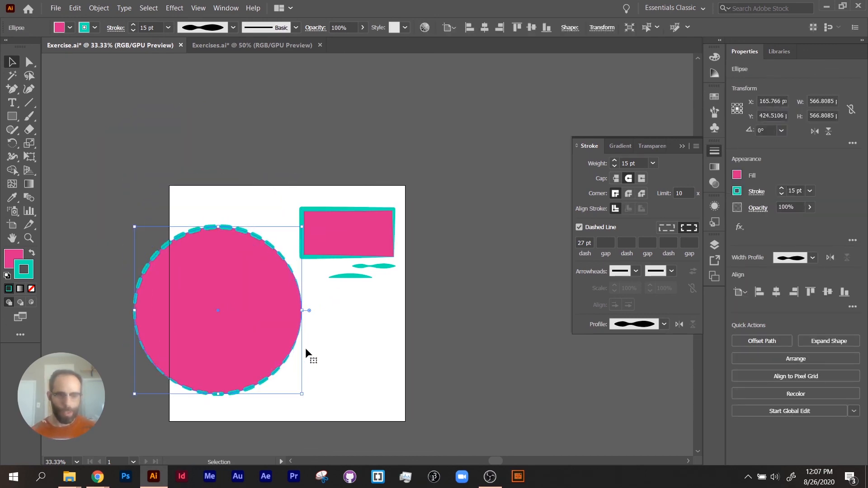